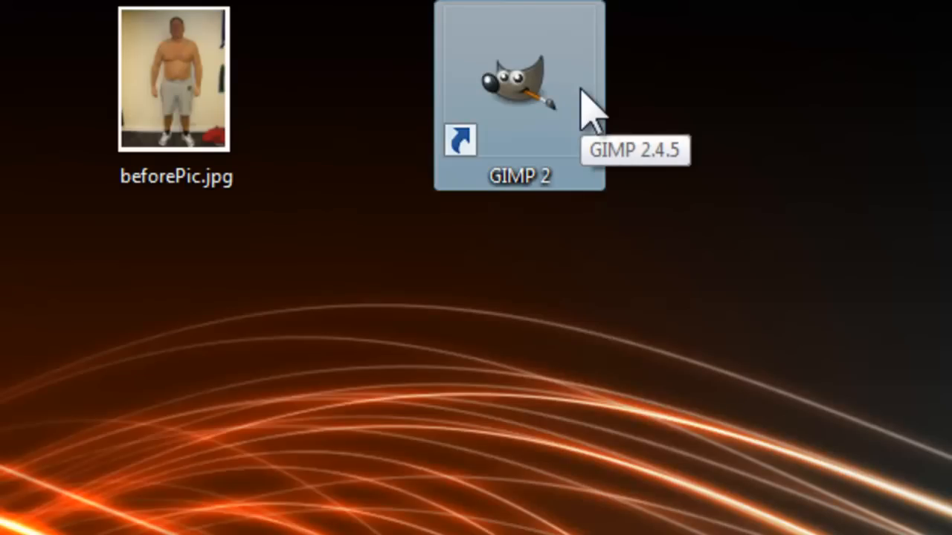
- Search Google for "gimp" and open the GIMP downloads page
{"action": "left_click", "coordinate": [639, 107]}
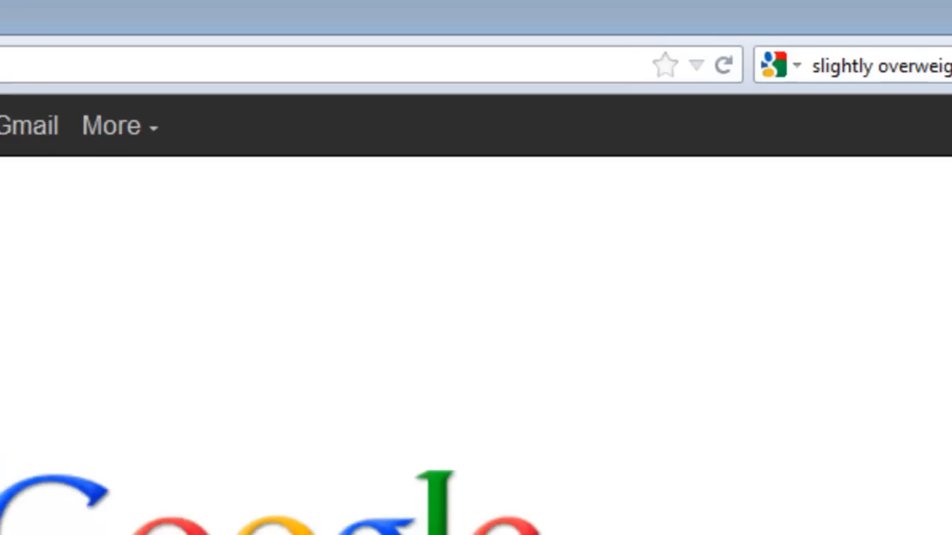
{"action": "type", "text": "gimp"}
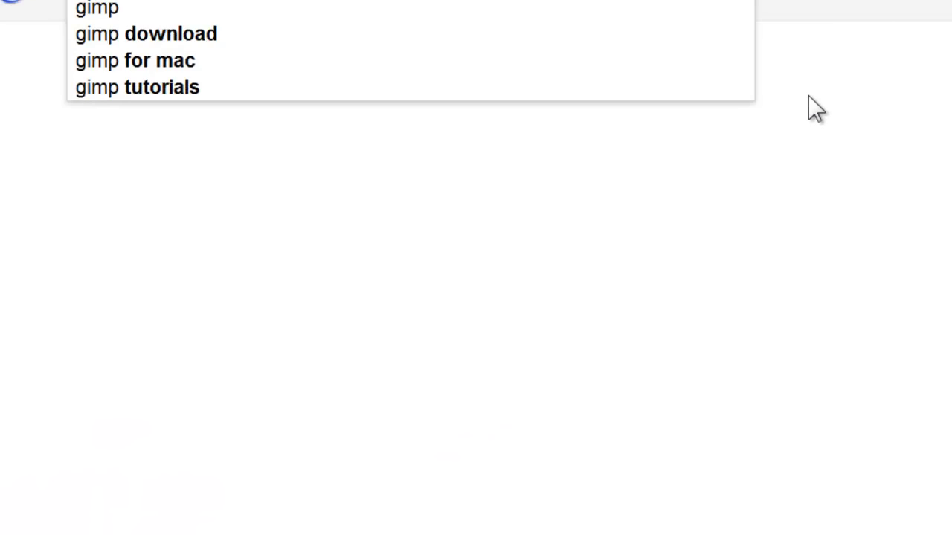
{"action": "key", "text": "Return"}
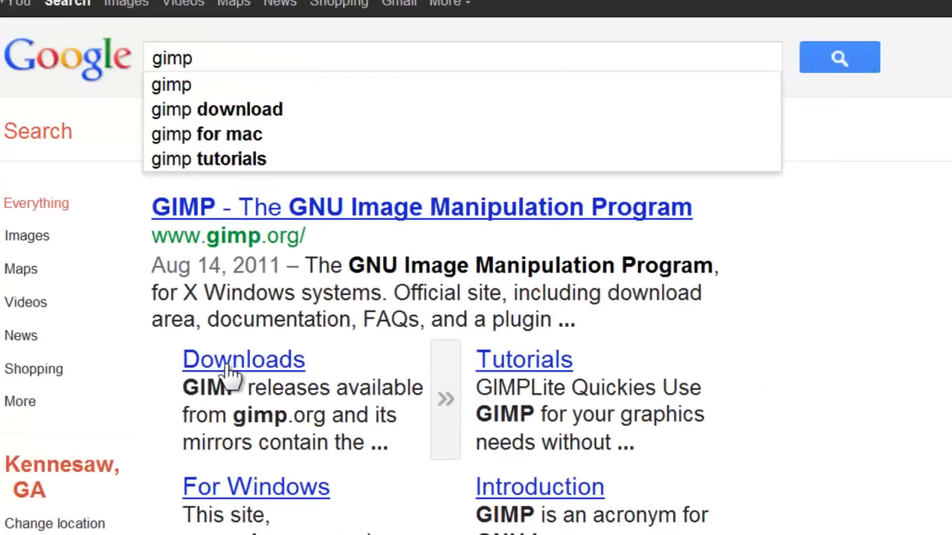
{"action": "left_click", "coordinate": [345, 294]}
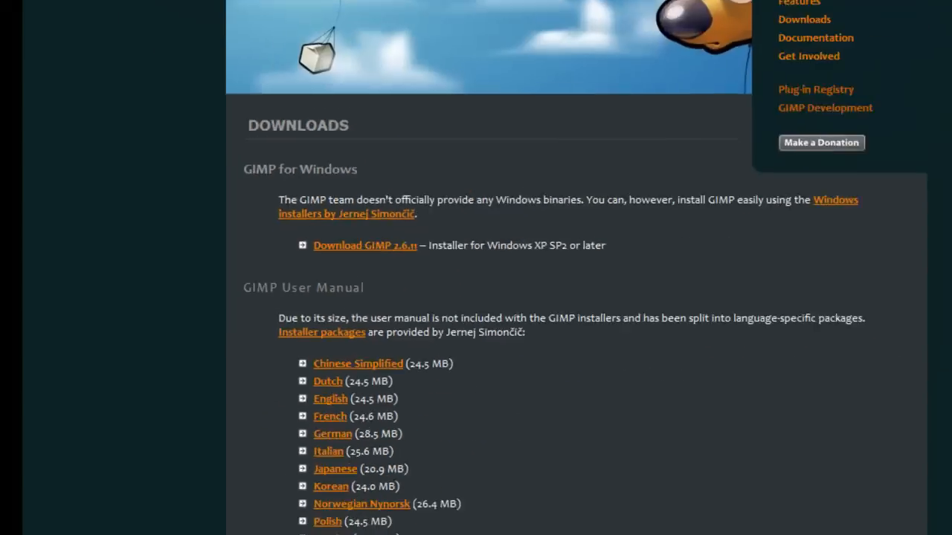
{"action": "left_click", "coordinate": [801, 2]}
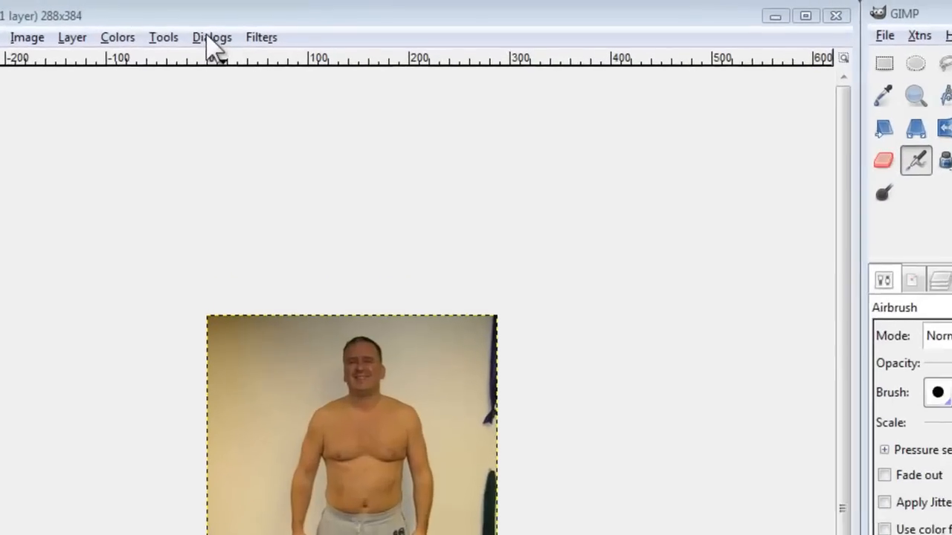
- Open the IWarp distortion filter for the before photo in GIMP
{"action": "left_click", "coordinate": [155, 39]}
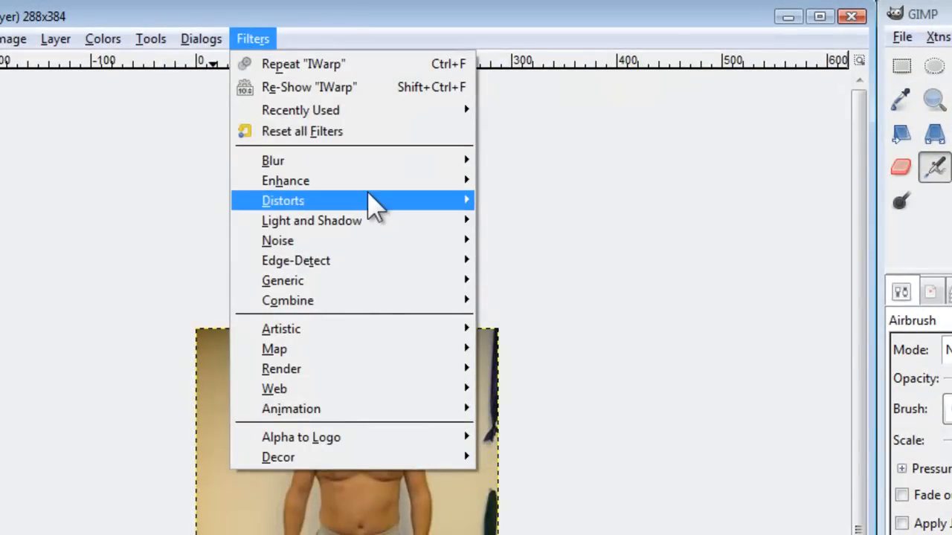
{"action": "mouse_move", "coordinate": [372, 202]}
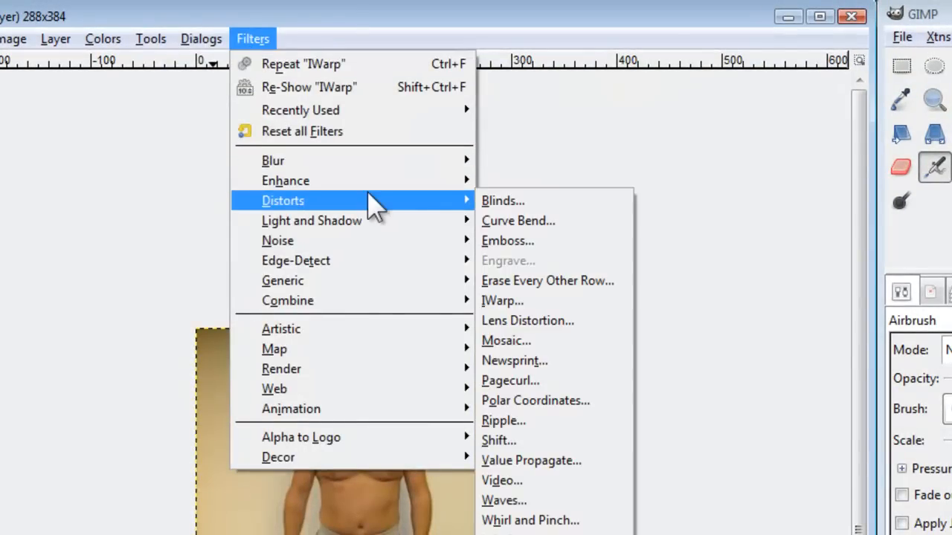
{"action": "left_click", "coordinate": [576, 303]}
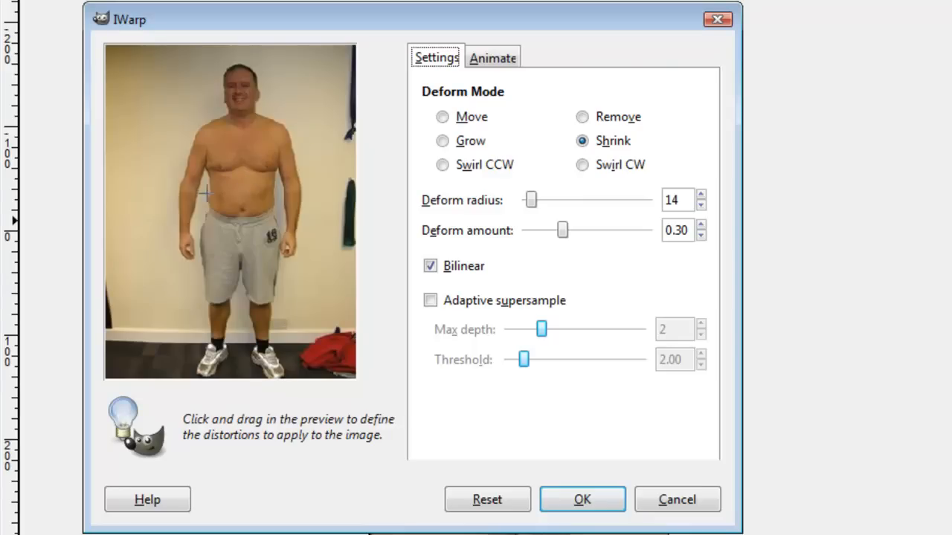
- Try the Grow deformation on the man's face with deform radii of 92 and 5, resetting the preview after each
{"action": "left_click", "coordinate": [442, 140]}
{"action": "left_click_drag", "start_coordinate": [530, 199], "coordinate": [569, 200]}
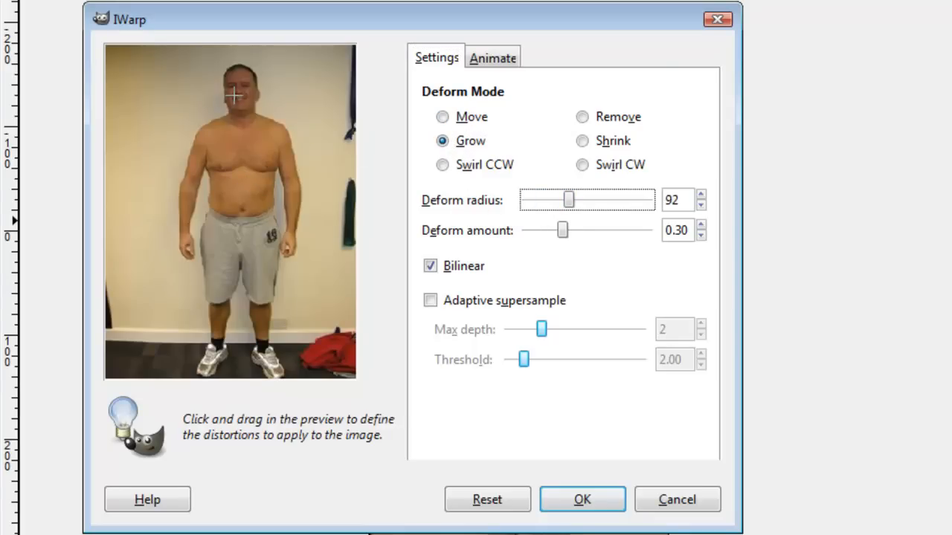
{"action": "left_click_drag", "start_coordinate": [237, 91], "coordinate": [276, 114]}
{"action": "left_click", "coordinate": [487, 500]}
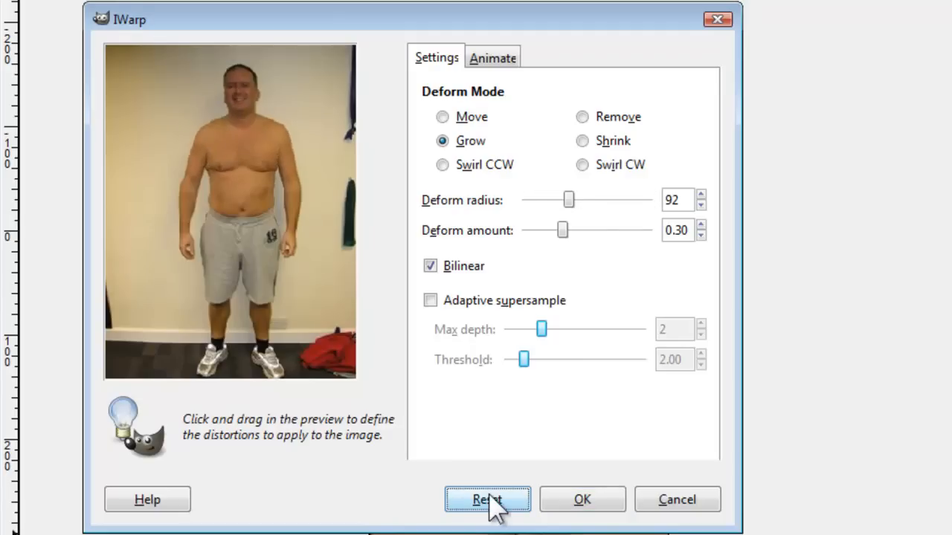
{"action": "left_click_drag", "start_coordinate": [569, 199], "coordinate": [497, 198]}
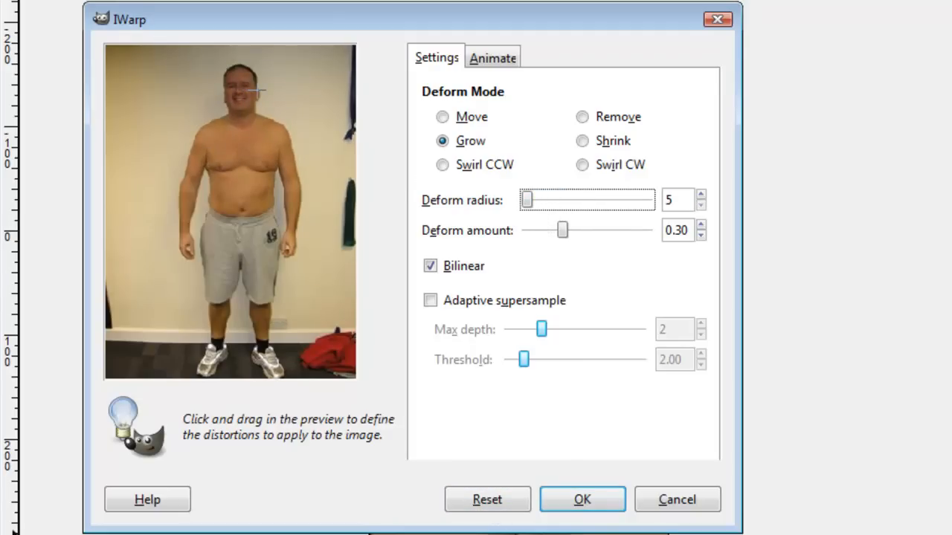
{"action": "left_click", "coordinate": [485, 508]}
- Try growing the face with a deform radius of 28 and a deform amount of 0.70, and reset the preview
{"action": "left_click_drag", "start_coordinate": [526, 199], "coordinate": [537, 199]}
{"action": "mouse_move", "coordinate": [562, 231]}
{"action": "left_mouse_down"}
{"action": "mouse_move", "coordinate": [596, 240]}
{"action": "mouse_move", "coordinate": [611, 230]}
{"action": "left_mouse_up"}
{"action": "left_click_drag", "start_coordinate": [214, 95], "coordinate": [269, 96]}
{"action": "left_click", "coordinate": [495, 502]}
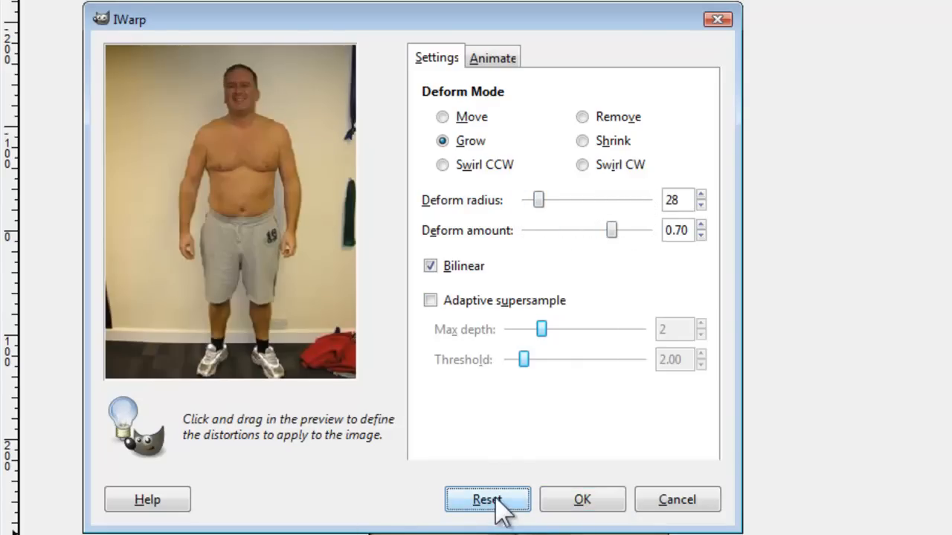
- Shrink the man's waist and hip area with a deform amount of 0.30 and a deform radius of 26
{"action": "left_click_drag", "start_coordinate": [616, 230], "coordinate": [567, 233]}
{"action": "left_click_drag", "start_coordinate": [539, 200], "coordinate": [536, 201]}
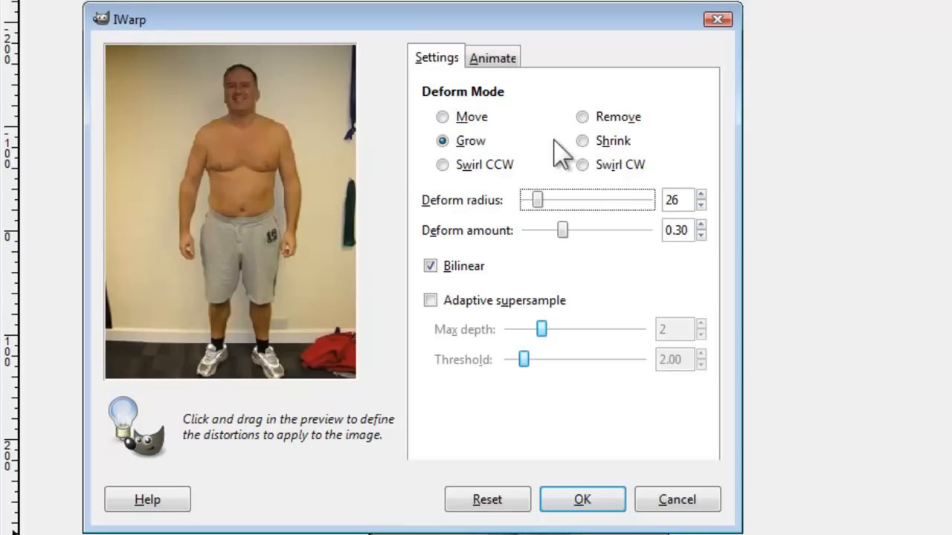
{"action": "left_click", "coordinate": [580, 140]}
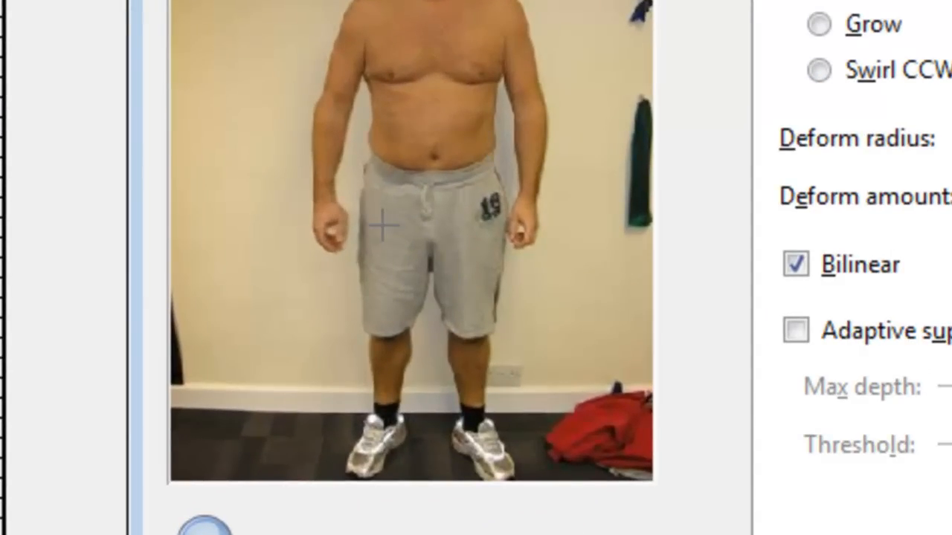
{"action": "mouse_move", "coordinate": [485, 205]}
{"action": "left_mouse_down"}
{"action": "mouse_move", "coordinate": [500, 206]}
{"action": "mouse_move", "coordinate": [474, 227]}
{"action": "left_mouse_up"}
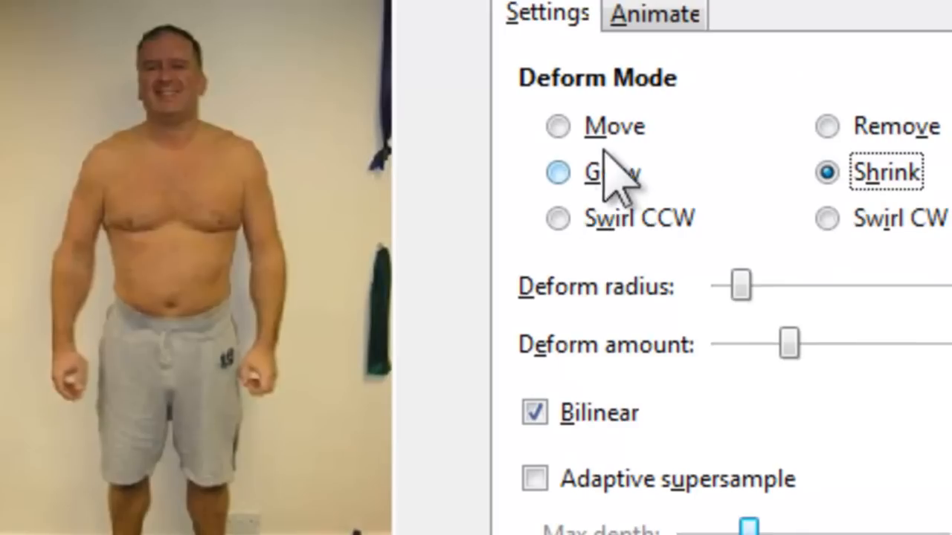
- Adjust the waistline in Move mode and slim it further in Shrink mode with a deform radius of 22
{"action": "left_click", "coordinate": [568, 126]}
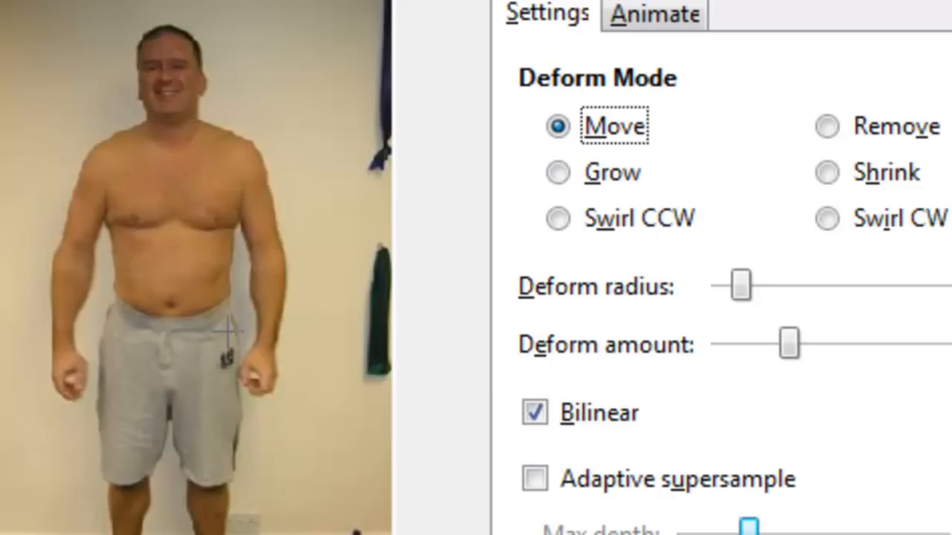
{"action": "left_click", "coordinate": [827, 171]}
{"action": "left_click_drag", "start_coordinate": [744, 284], "coordinate": [736, 285]}
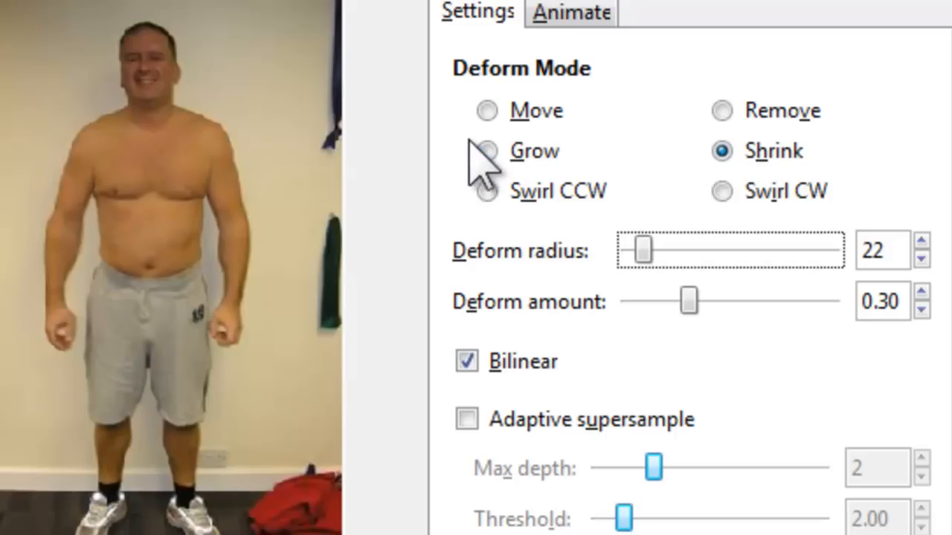
- Enlarge the man's upper arm in Grow mode with a deform radius of 30
{"action": "left_click", "coordinate": [506, 151]}
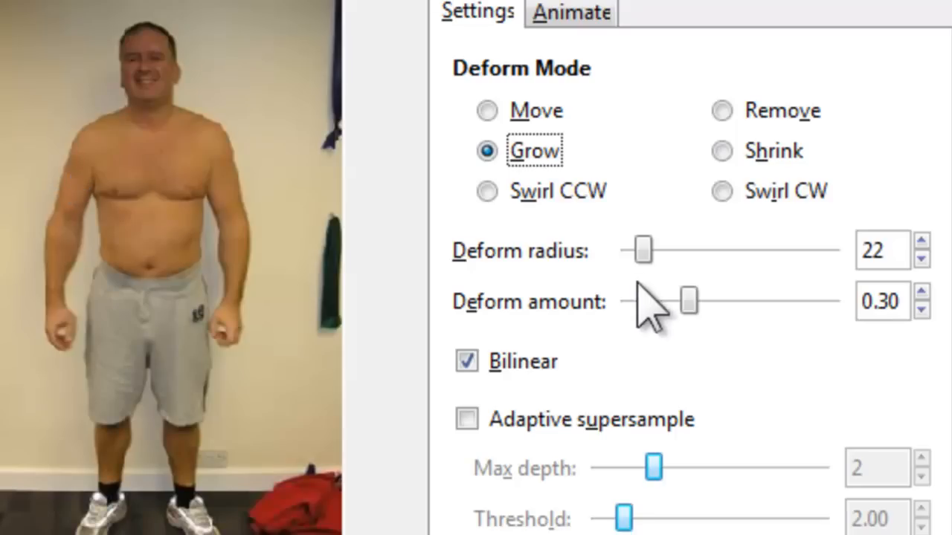
{"action": "left_click_drag", "start_coordinate": [637, 249], "coordinate": [648, 248]}
{"action": "left_click", "coordinate": [922, 257]}
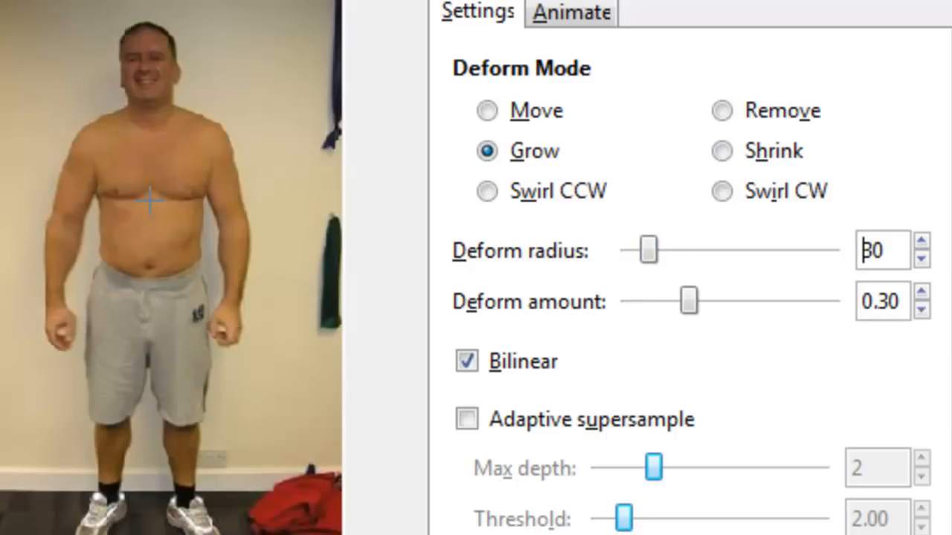
{"action": "left_click", "coordinate": [224, 191]}
- Pull both shoulders outward in Move mode to broaden them
{"action": "left_click", "coordinate": [487, 111]}
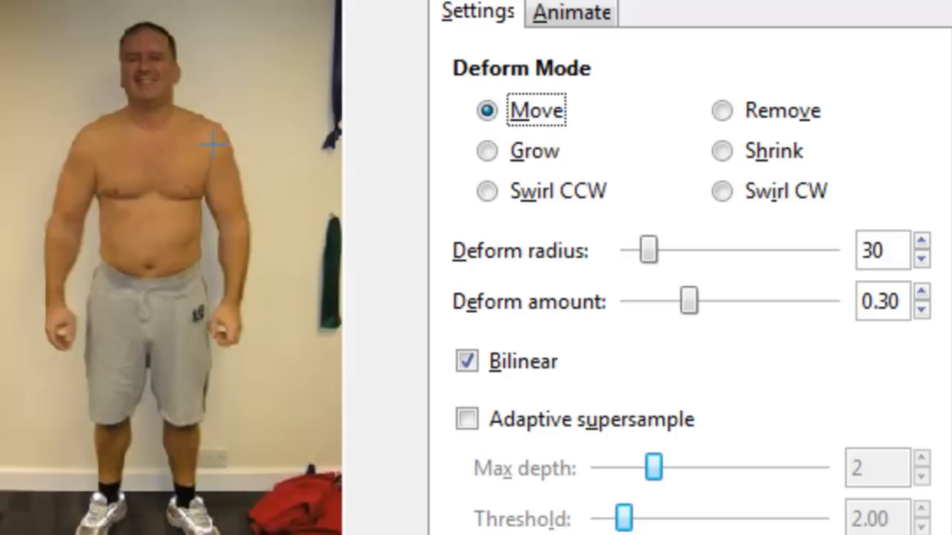
{"action": "left_click_drag", "start_coordinate": [210, 136], "coordinate": [230, 136]}
{"action": "left_click_drag", "start_coordinate": [96, 136], "coordinate": [55, 134]}
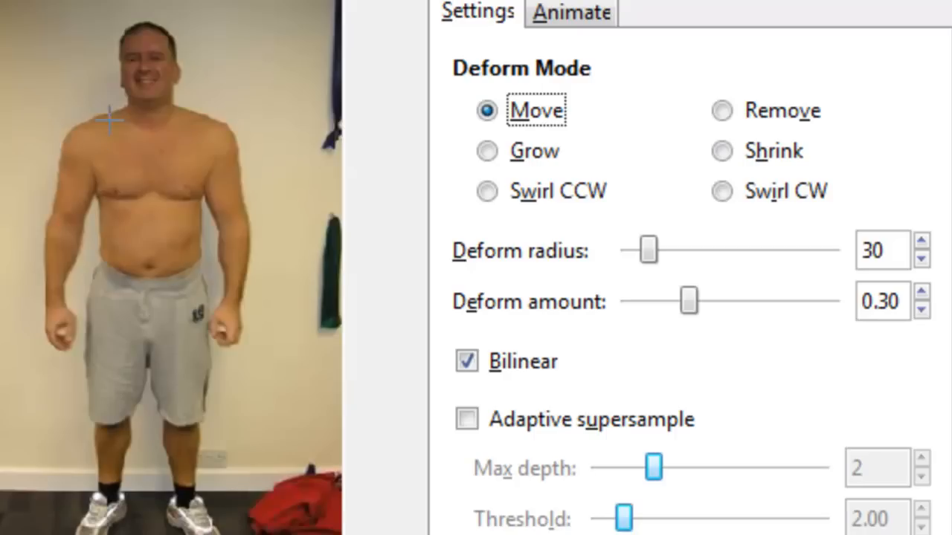
- Slim the waist in Shrink mode with a deform radius of 22, touch it up in Move mode, and apply the warp
{"action": "left_click", "coordinate": [722, 151]}
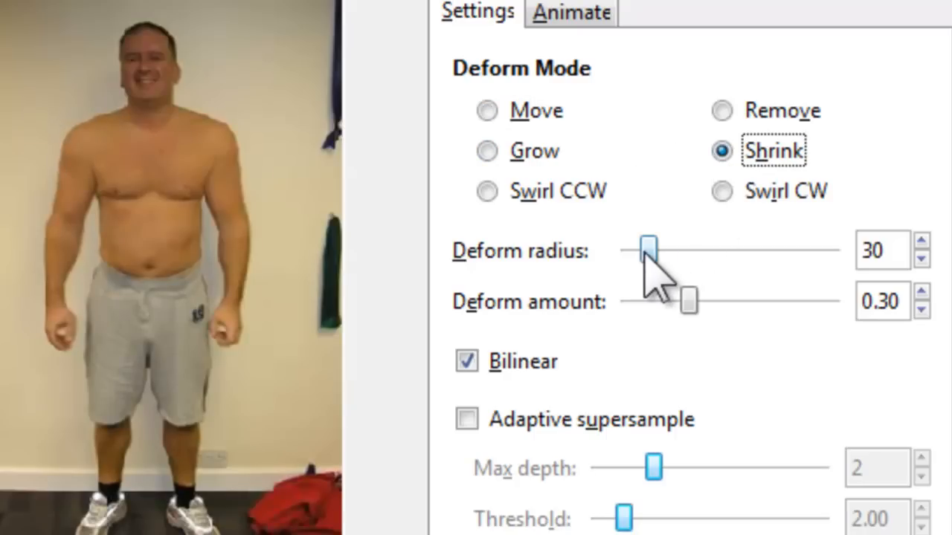
{"action": "left_click_drag", "start_coordinate": [647, 251], "coordinate": [641, 257]}
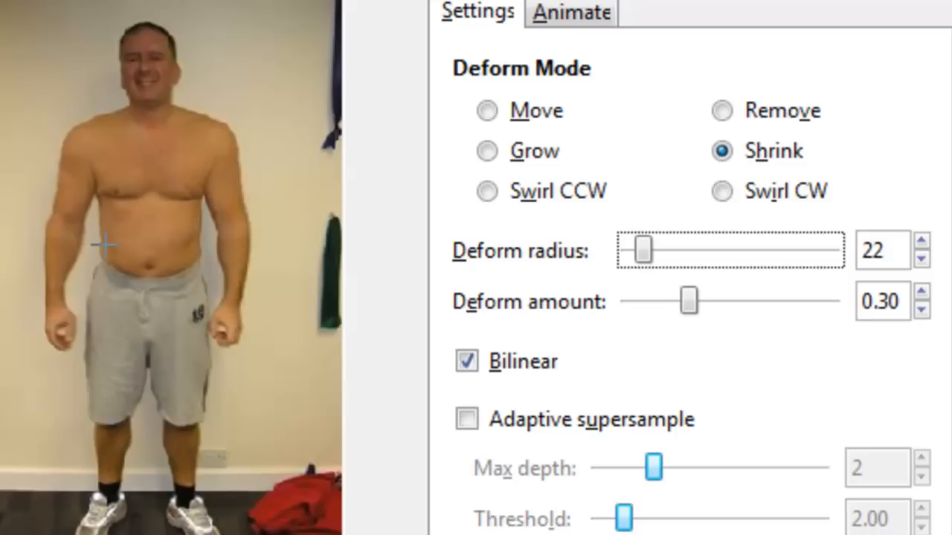
{"action": "left_click", "coordinate": [488, 111]}
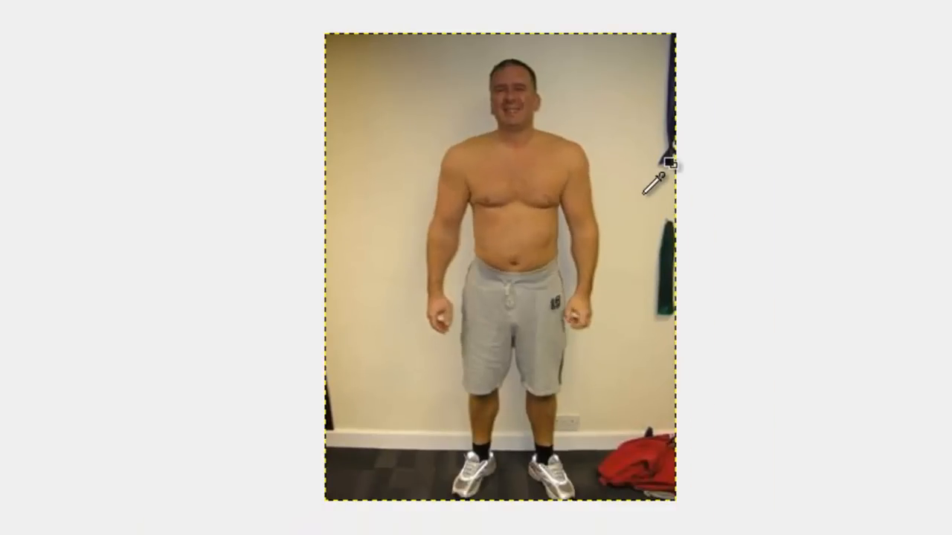
- Compare the photo before and after warping by undoing and redoing the IWarp filter, and examine the torso
{"action": "key", "text": "ctrl+z"}
{"action": "key", "text": "ctrl+y"}
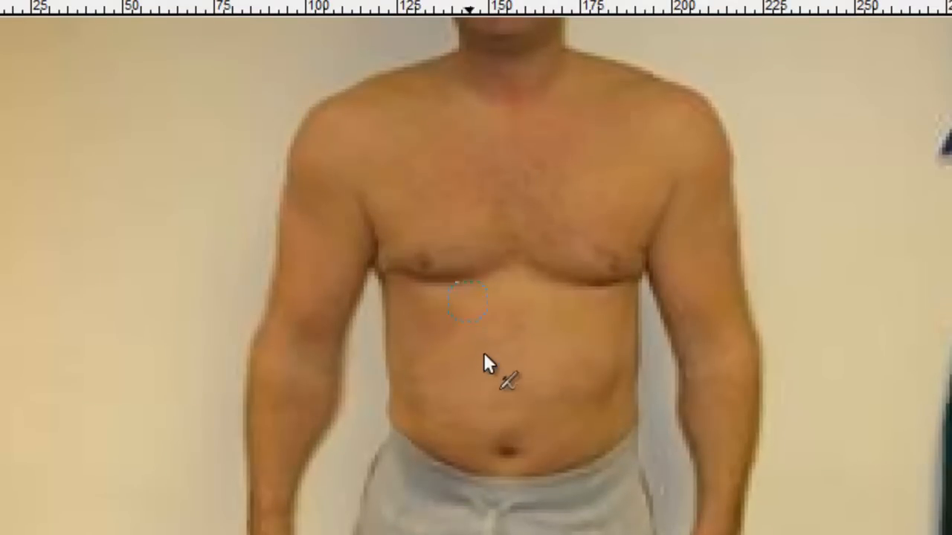
{"action": "scroll", "coordinate": [661, 312], "scroll_direction": "down", "scroll_amount": 1}
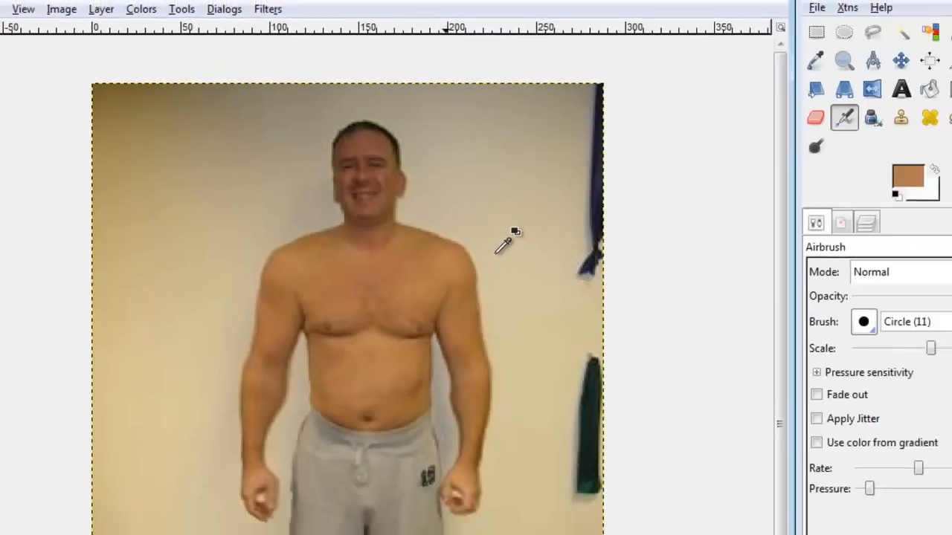
{"action": "scroll", "coordinate": [666, 300], "scroll_direction": "down", "scroll_amount": 1}
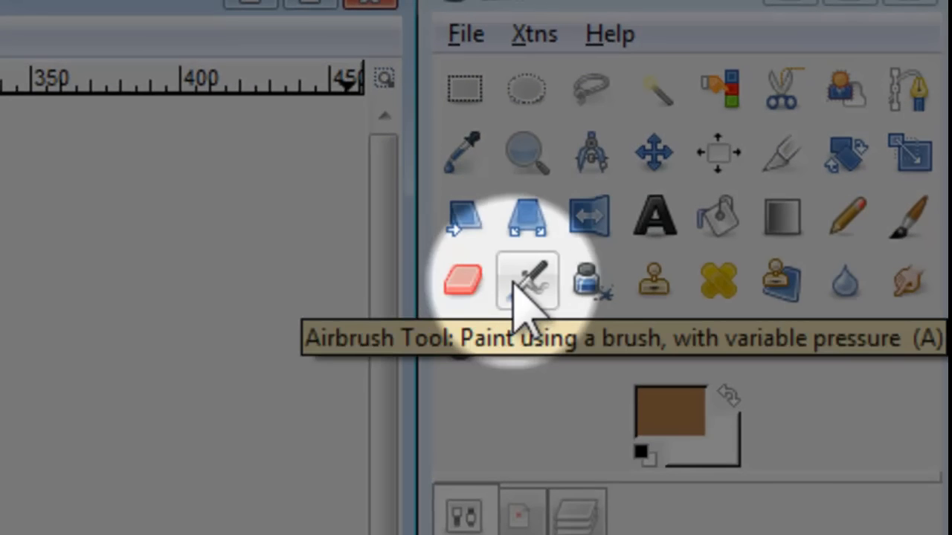
- Activate the Airbrush, sample a skin tone from the abdomen as its colour, and set its opacity to 74.8
{"action": "left_click", "coordinate": [513, 284]}
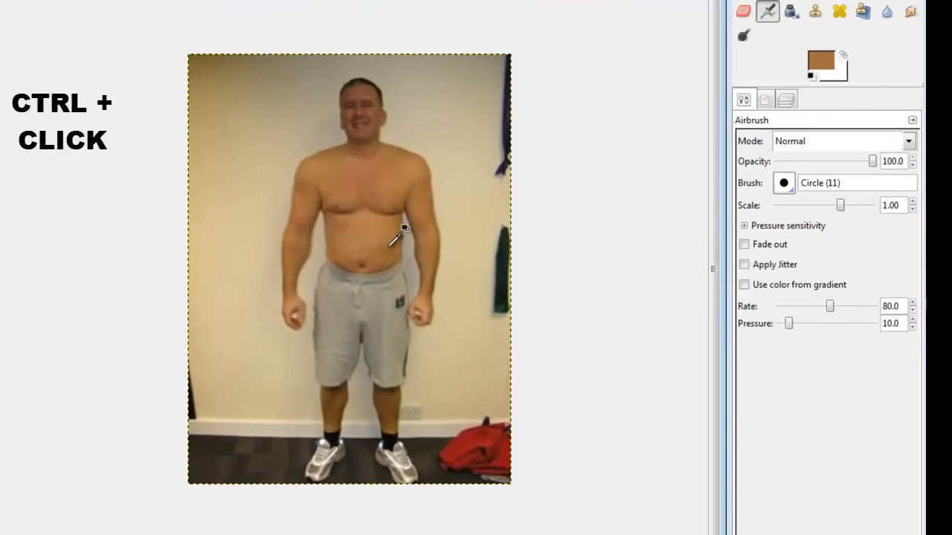
{"action": "left_click", "coordinate": [384, 241], "text": "ctrl"}
{"action": "left_click", "coordinate": [357, 241], "text": "ctrl"}
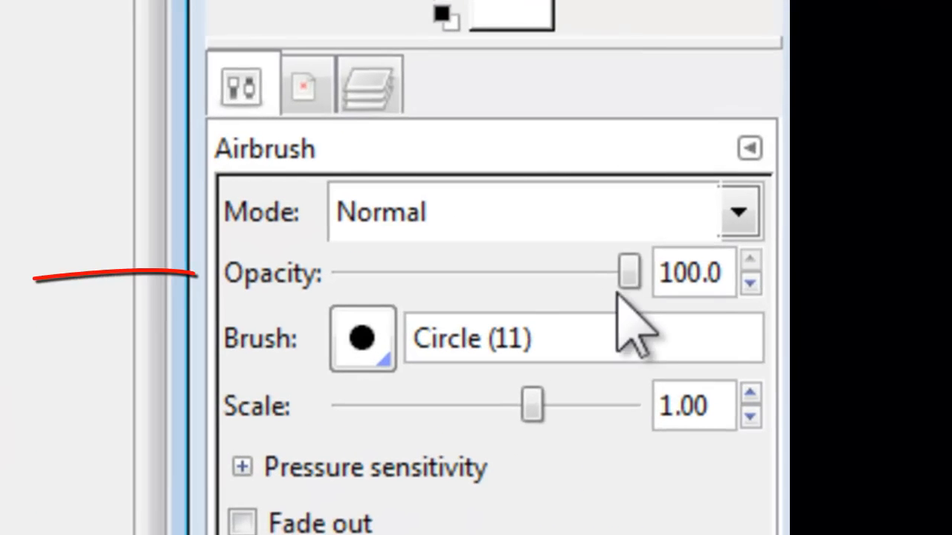
{"action": "left_click_drag", "start_coordinate": [869, 165], "coordinate": [866, 163]}
{"action": "left_click_drag", "start_coordinate": [610, 278], "coordinate": [548, 278]}
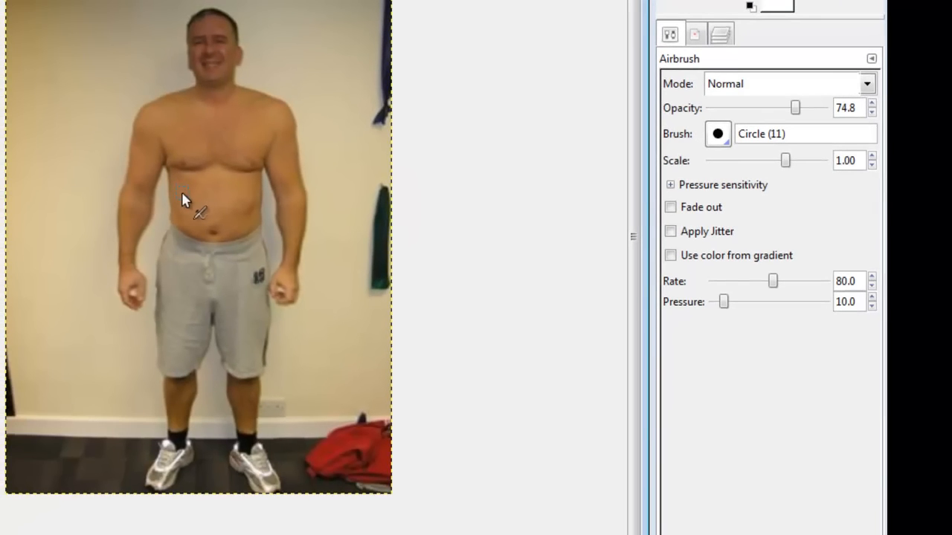